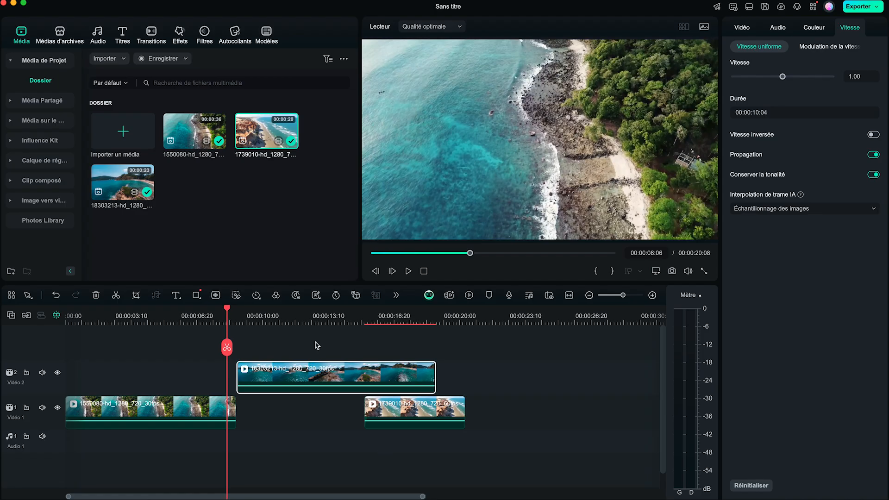
Try a uniform speed of 1.48 on the selected Vidéo 2 clip and reset it.
click(316, 344)
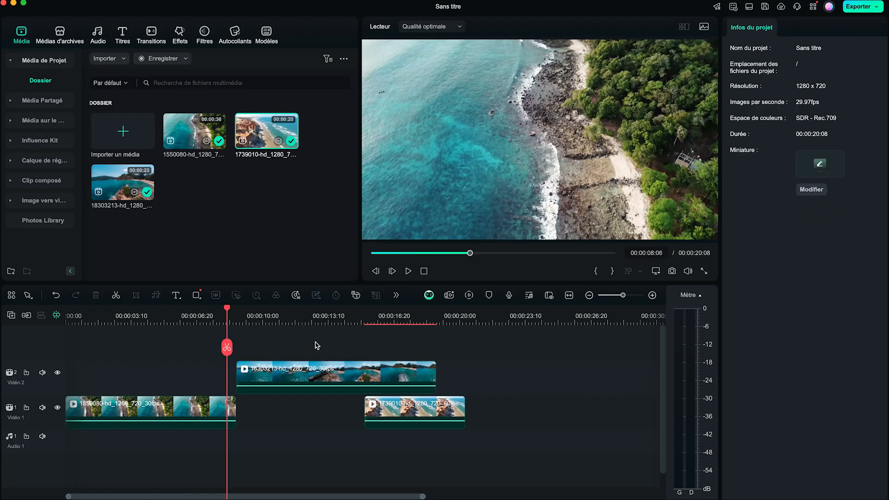
click(305, 380)
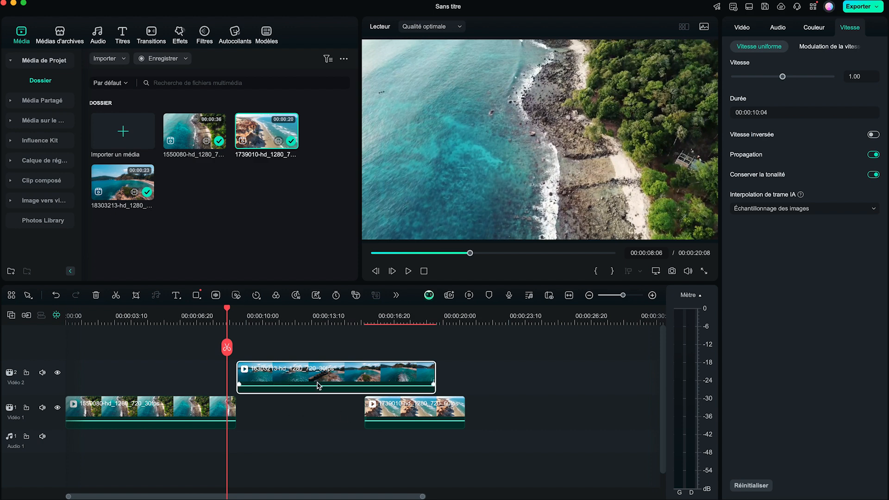
drag(782, 77, 787, 79)
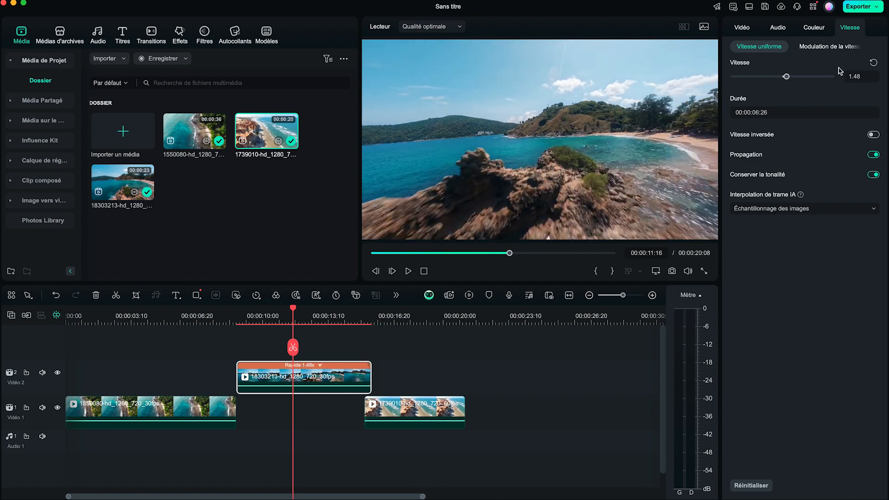
click(872, 62)
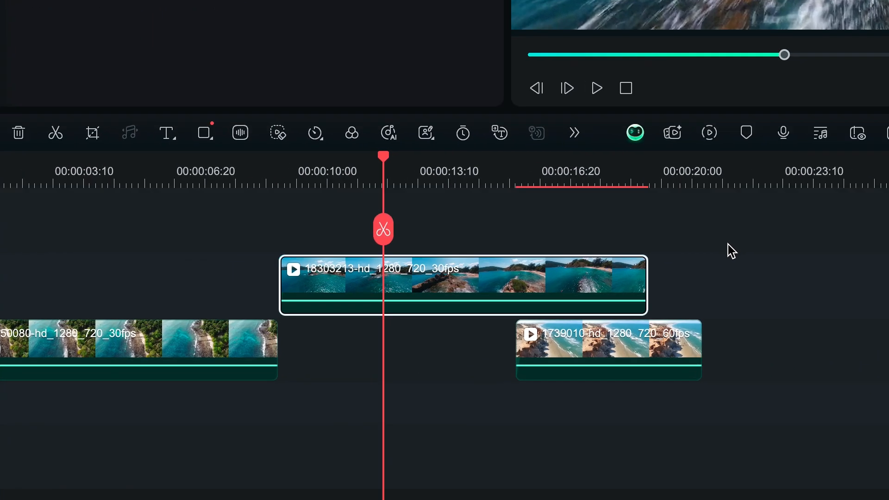
Speed up the Vidéo 2 clip to 1.56x by shortening it to the gap's length, and move it into the gap on Vidéo 1.
drag(643, 281, 515, 282)
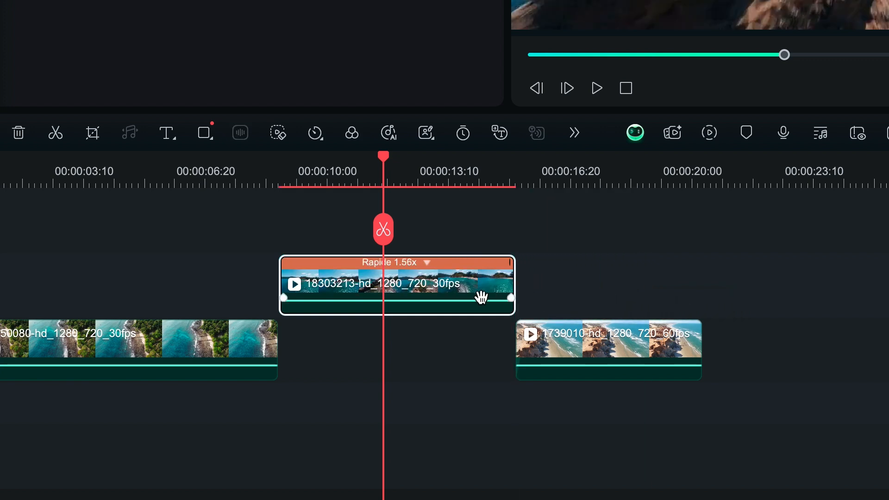
drag(462, 280, 465, 348)
click(488, 273)
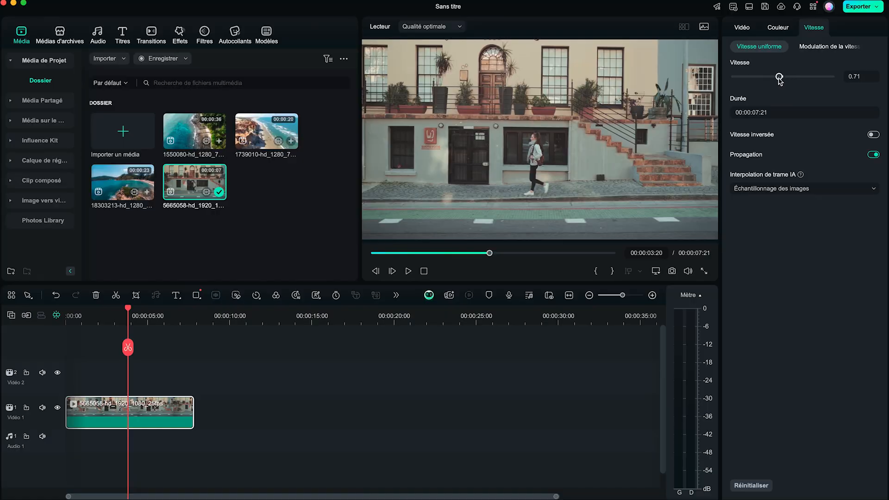
Slow the street clip to a uniform speed of 0.50 and play back the result.
drag(779, 78, 775, 78)
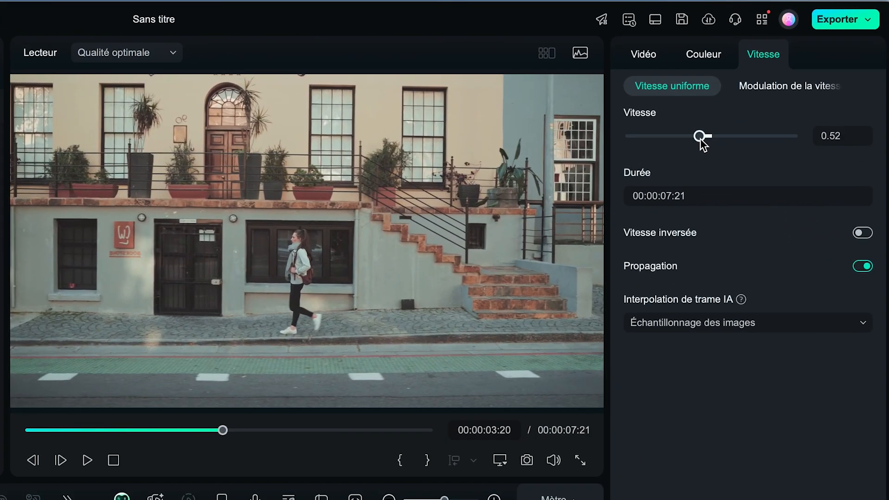
drag(699, 138, 699, 137)
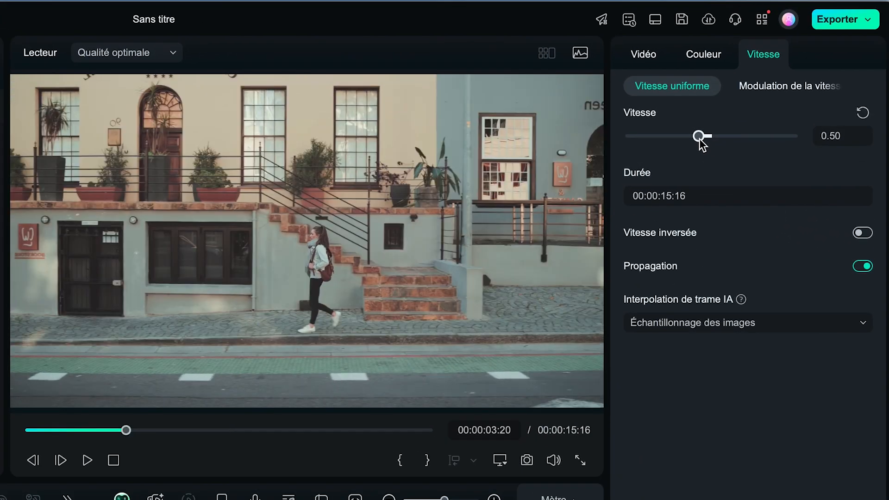
key(space)
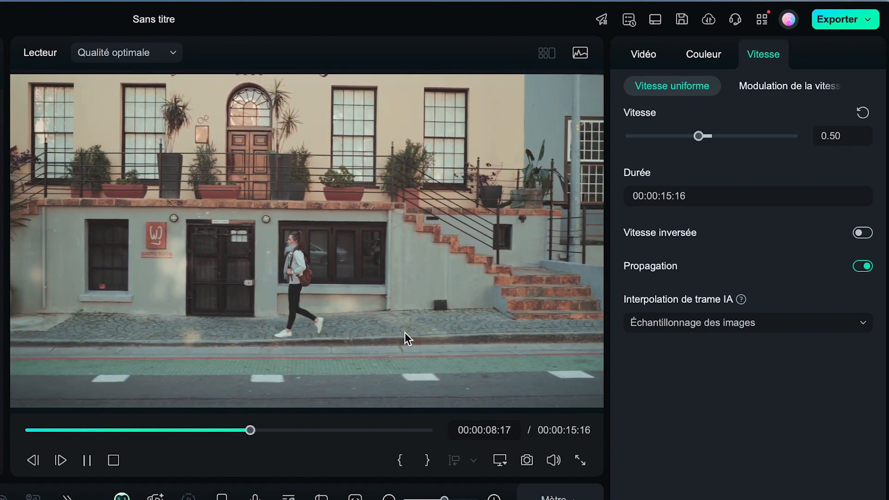
key(space)
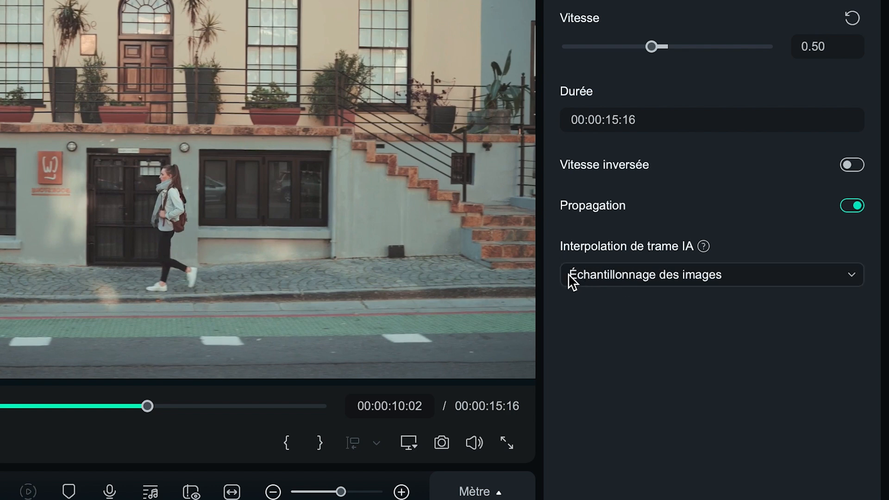
Set the slowed street clip's AI frame interpolation to Flux optique and render the timeline preview.
click(606, 276)
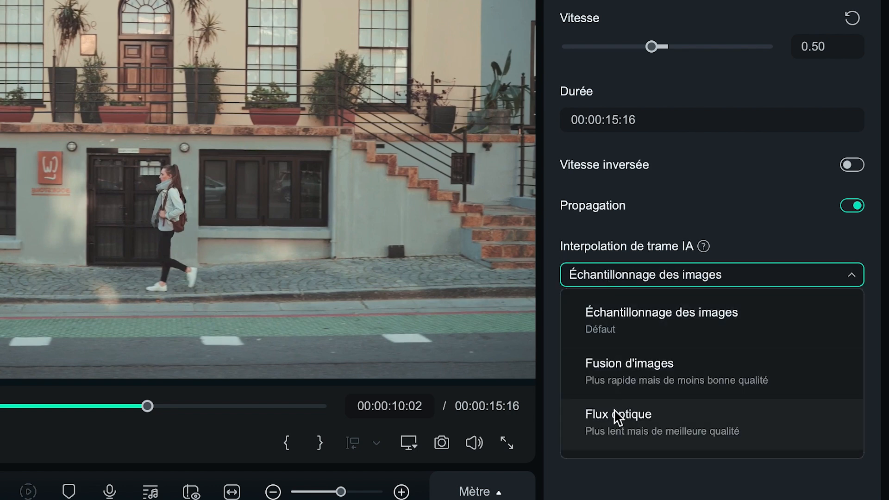
click(629, 424)
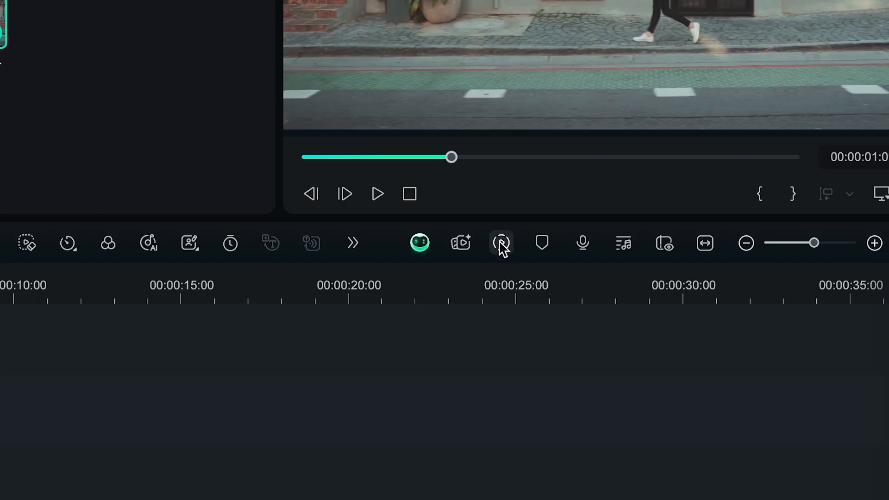
click(500, 245)
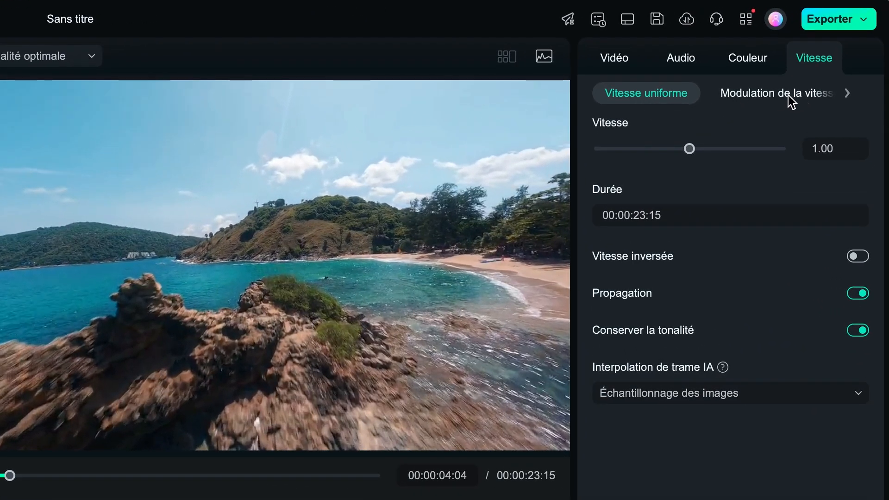
Apply the Temps de balle speed ramp to the coastal clip.
click(787, 94)
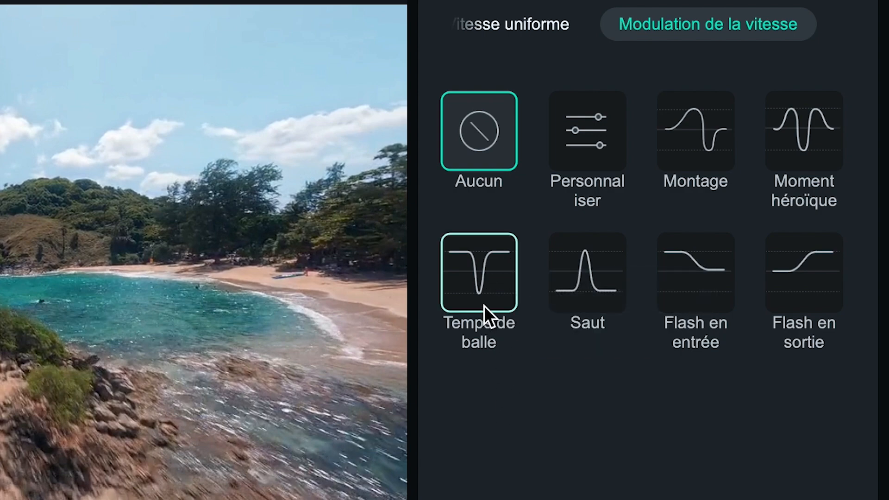
click(483, 287)
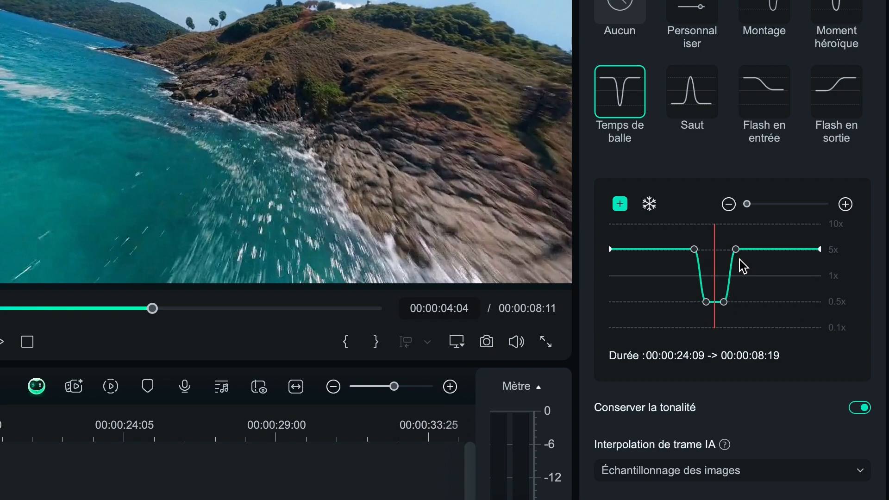
click(674, 261)
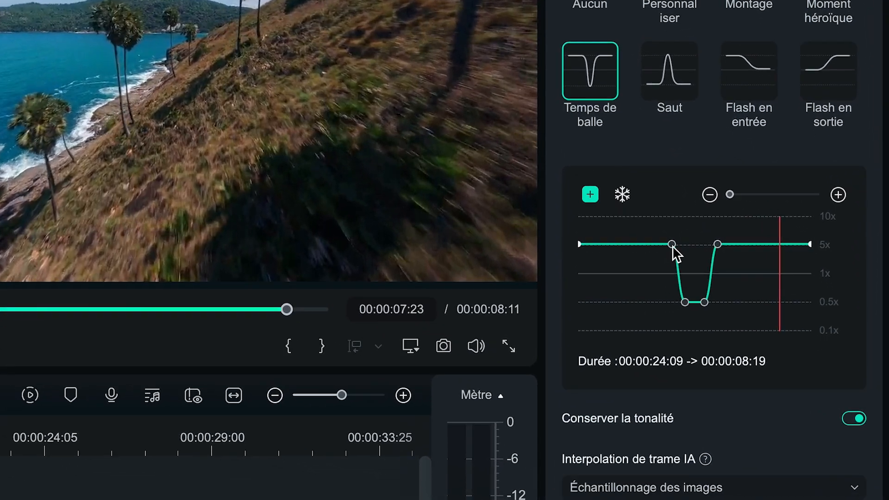
Lower the 5x sections before and after the slow-motion dip to just above 1x on the speed curve.
drag(672, 243, 671, 266)
drag(578, 244, 576, 267)
click(662, 231)
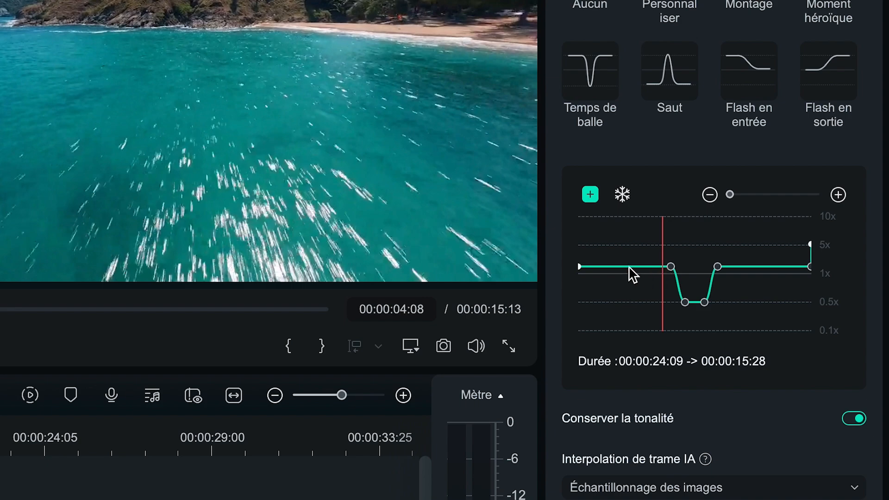
Shift the speed curve's 0.5x dip earlier in the clip, to the moment the camera passes over the rock.
click(631, 234)
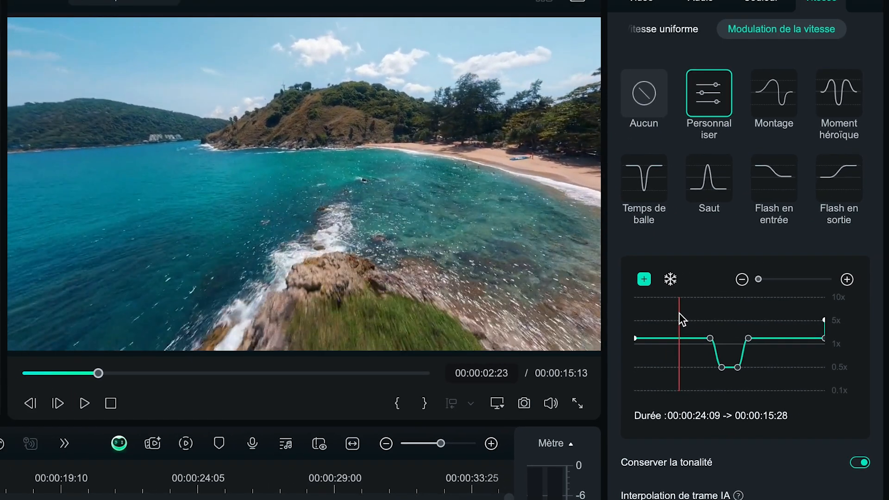
drag(678, 313, 664, 337)
drag(722, 367, 698, 367)
drag(748, 337, 702, 338)
Add a speed point on the flat section after the dip and raise it to about 5x.
click(739, 318)
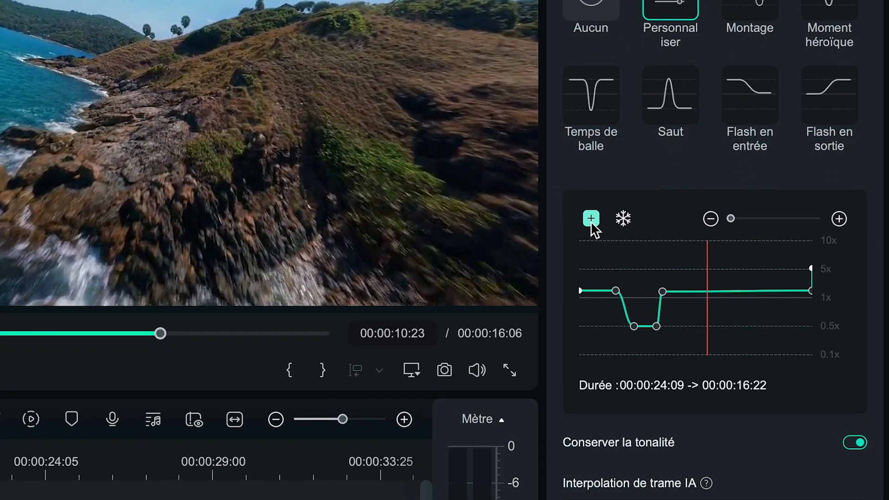
click(591, 220)
drag(708, 292, 720, 268)
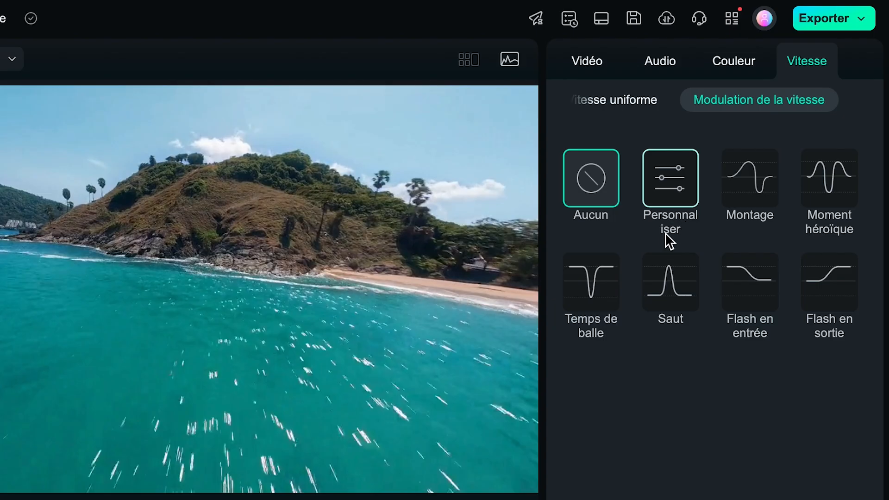
Apply a custom speed ramp, lowering the middle point to about 0.5x and raising the point after it to about 5x.
click(668, 182)
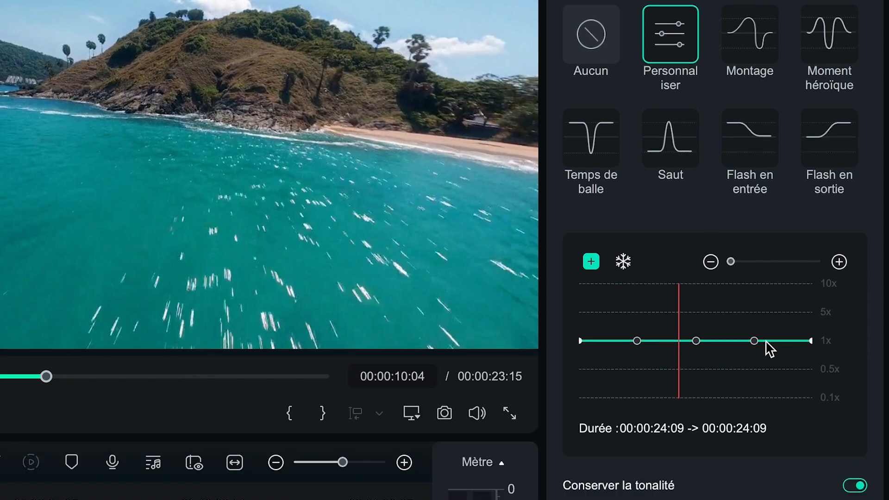
drag(695, 342, 695, 367)
drag(754, 342, 753, 311)
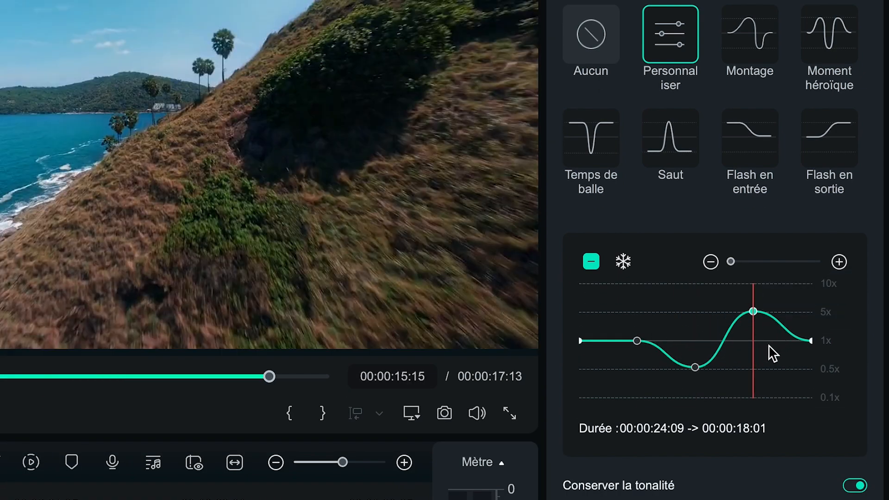